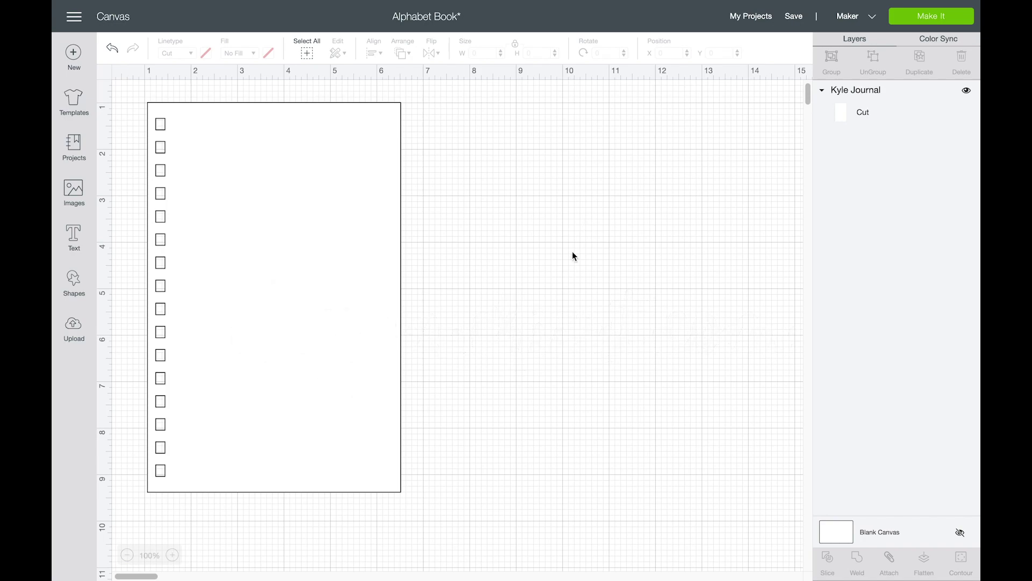
Browse the saved projects under My Projects and return to the Alphabet Book canvas
click(73, 147)
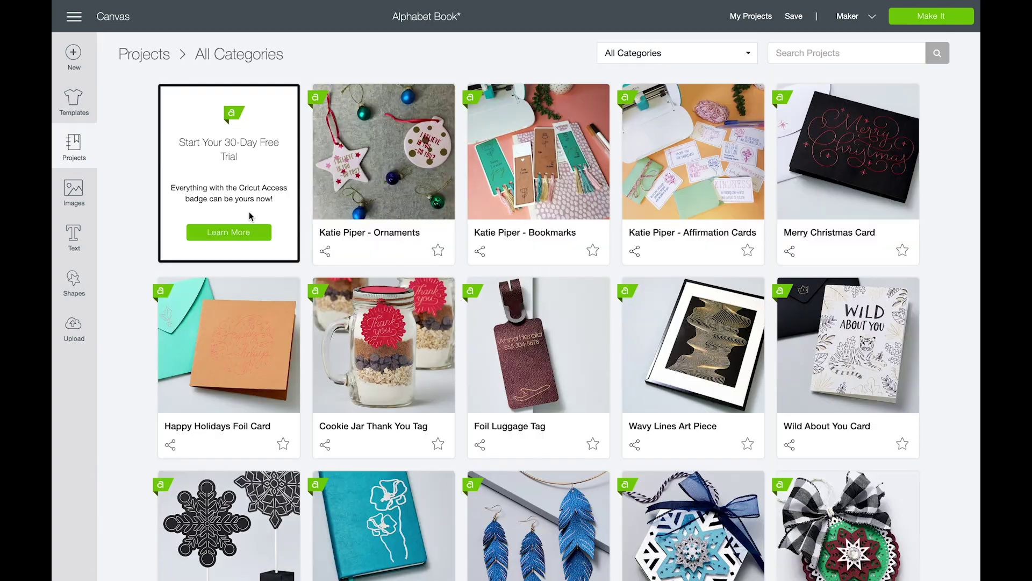
click(713, 64)
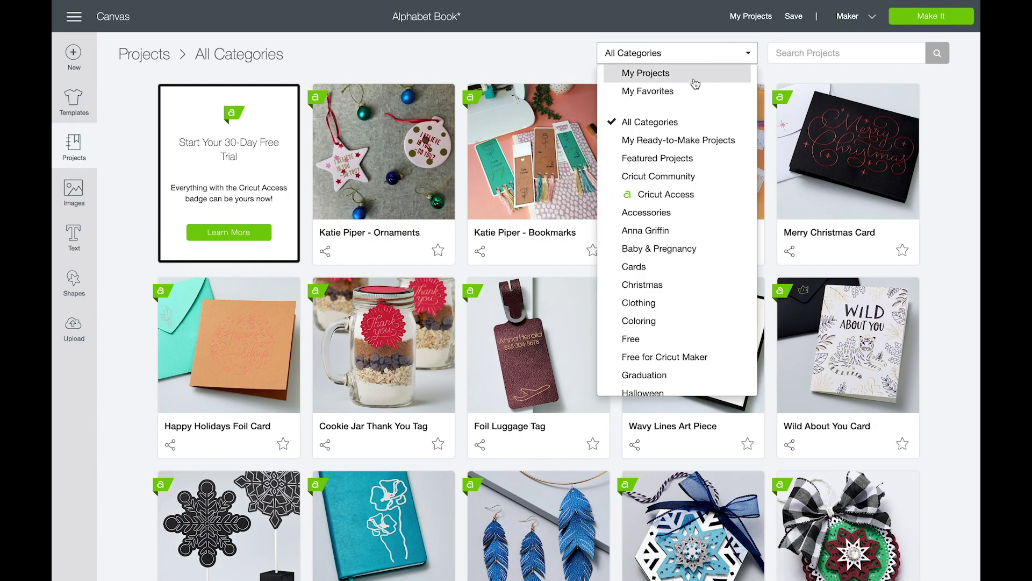
click(693, 77)
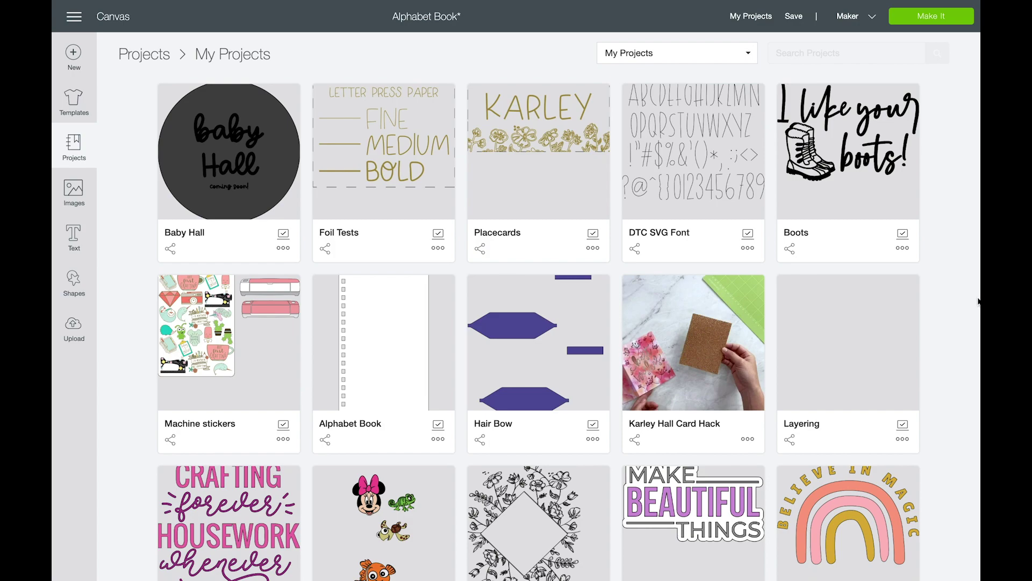
click(74, 148)
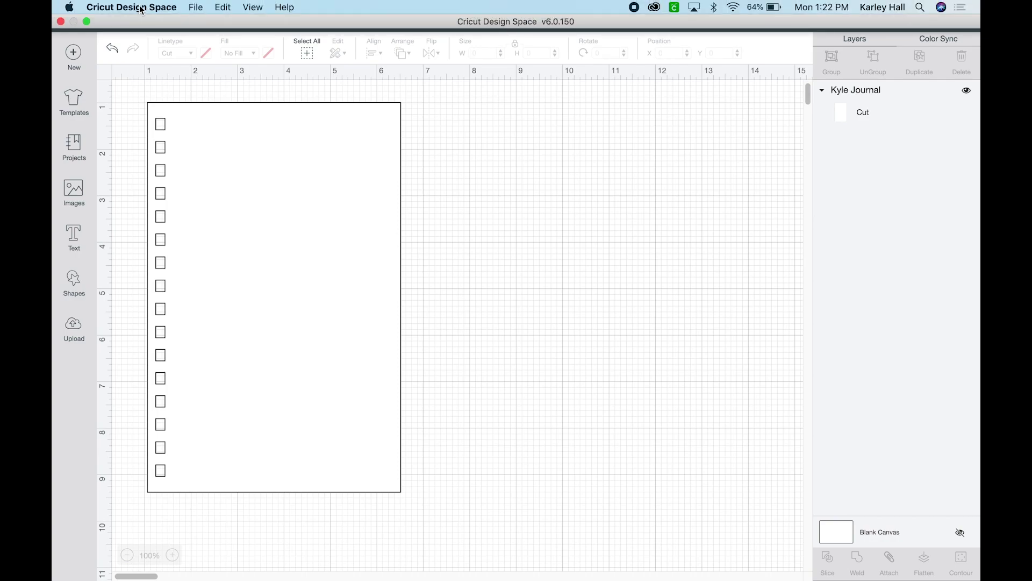
Open a new Design Space window and load the saved Crafting Forever project onto its canvas for customizing
click(194, 7)
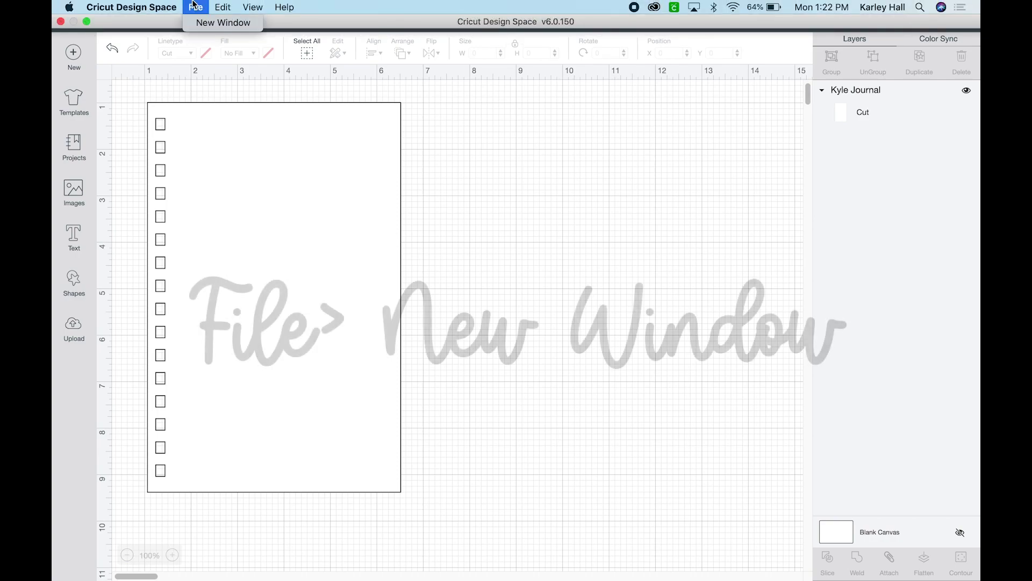
click(207, 24)
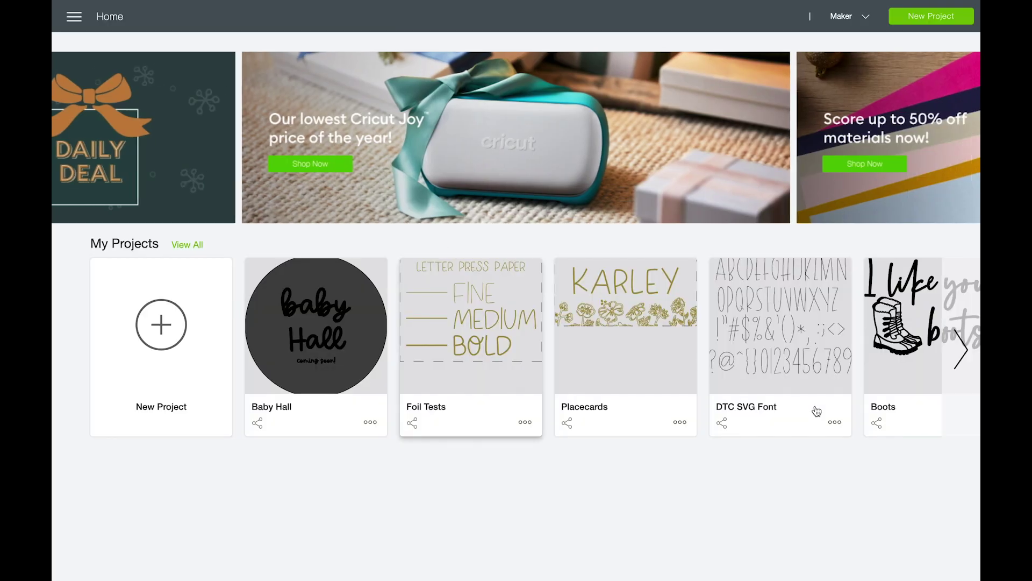
click(963, 352)
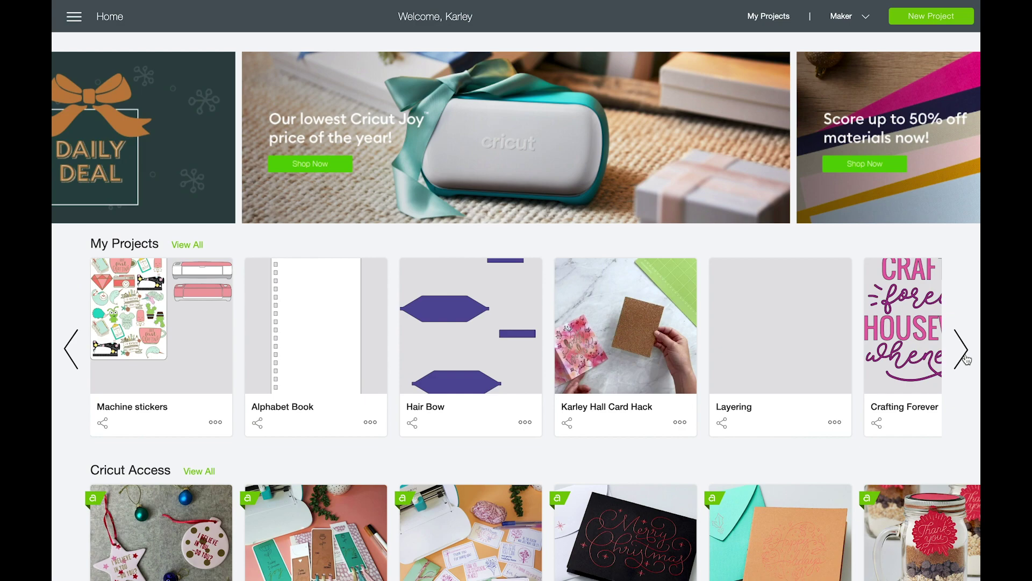
click(965, 356)
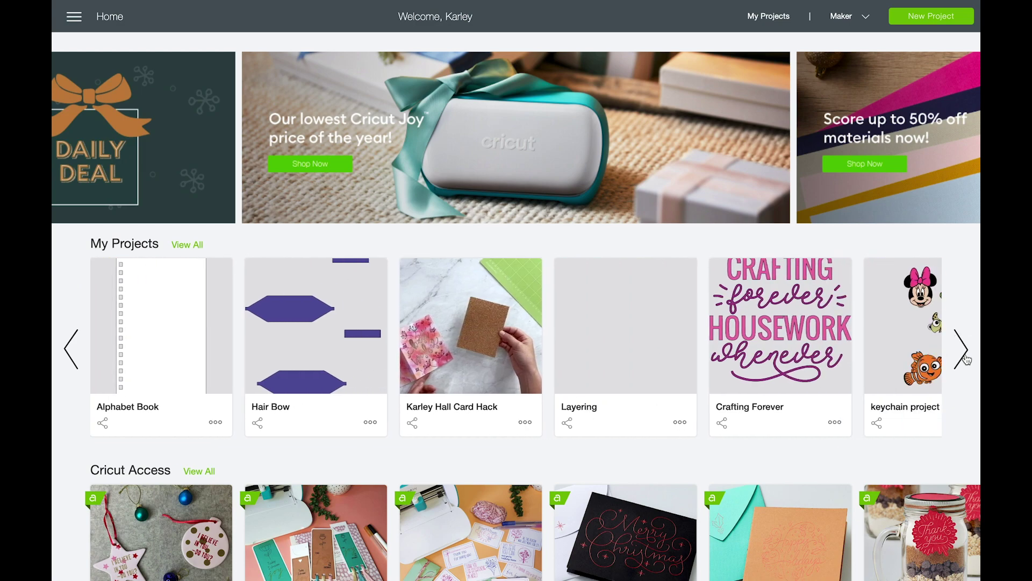
click(744, 327)
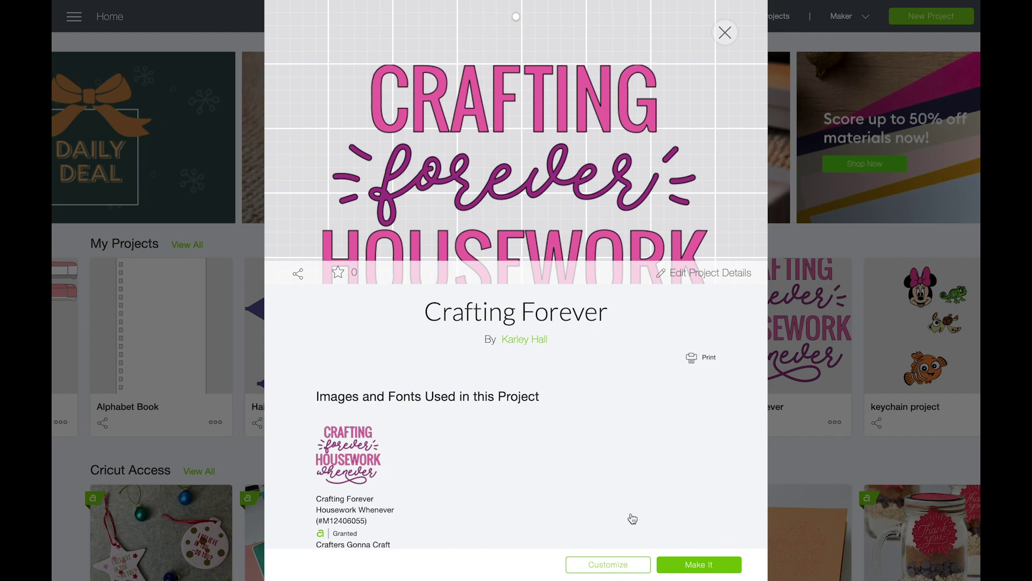
click(630, 563)
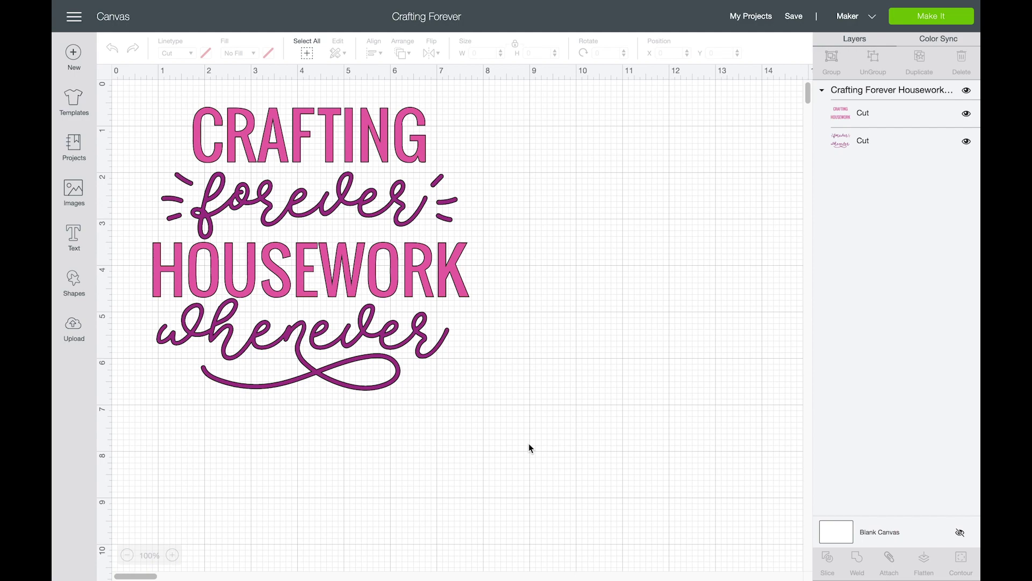
drag(530, 446, 125, 88)
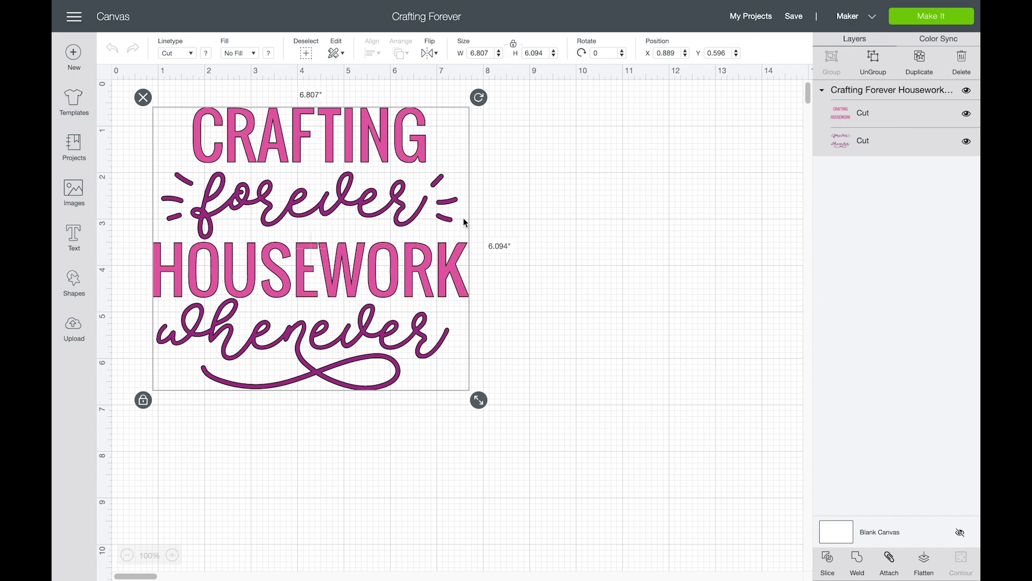
right_click(388, 198)
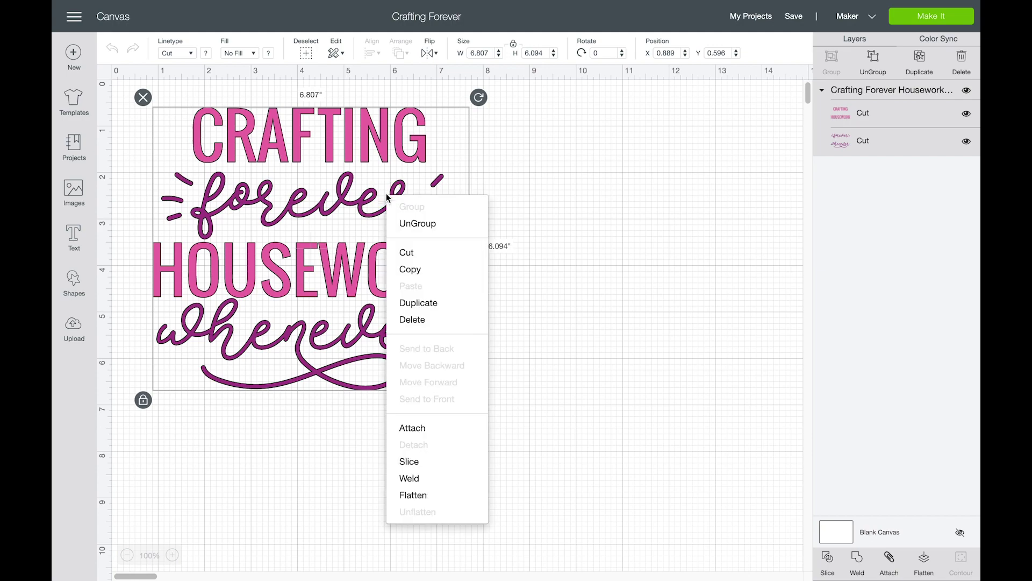
click(532, 157)
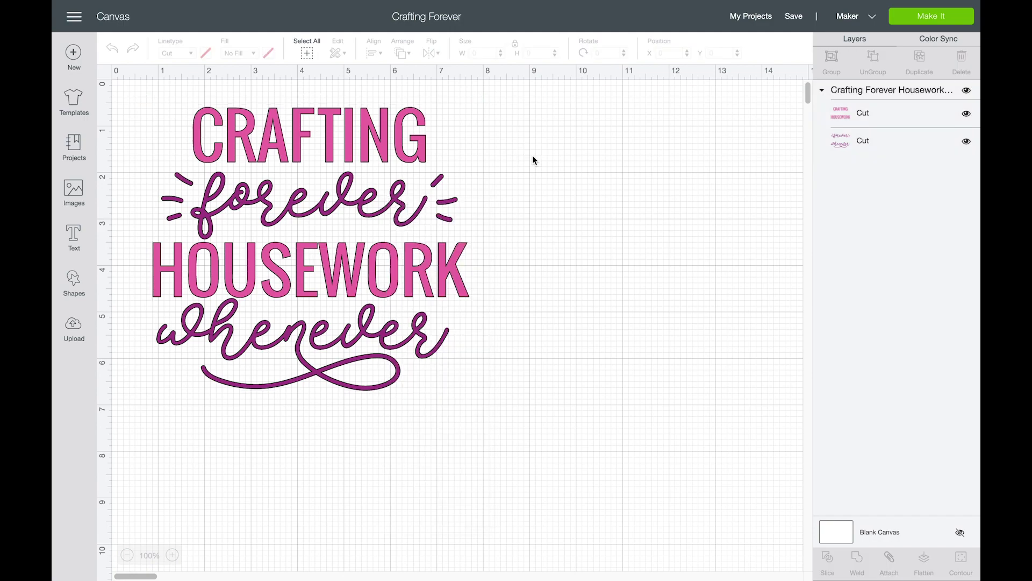
Copy the whole Crafting Forever design and paste it into the Alphabet Book canvas in the other window
drag(127, 89, 594, 458)
key(super+c)
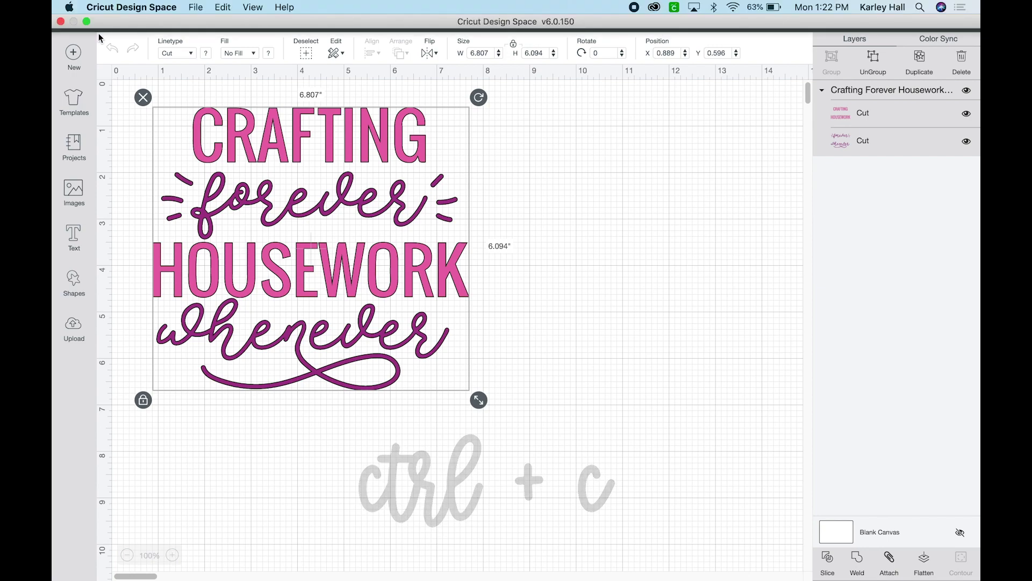
key(ctrl+Left)
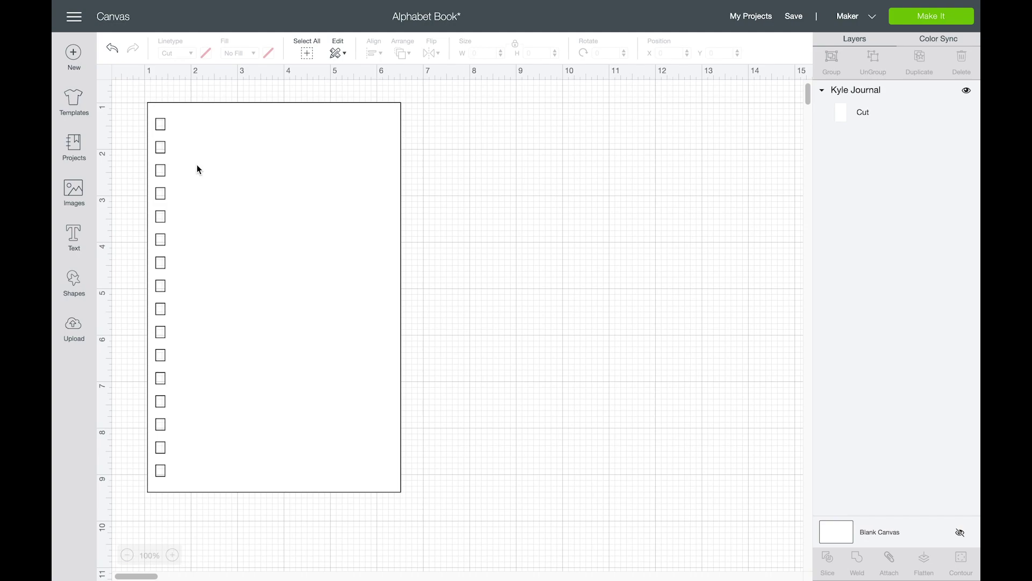
right_click(461, 242)
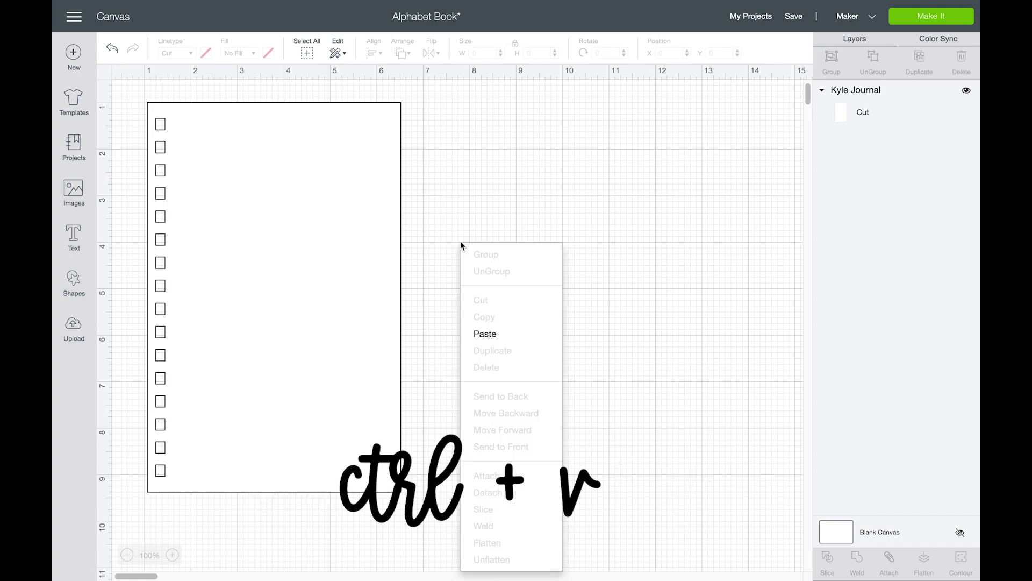
click(495, 335)
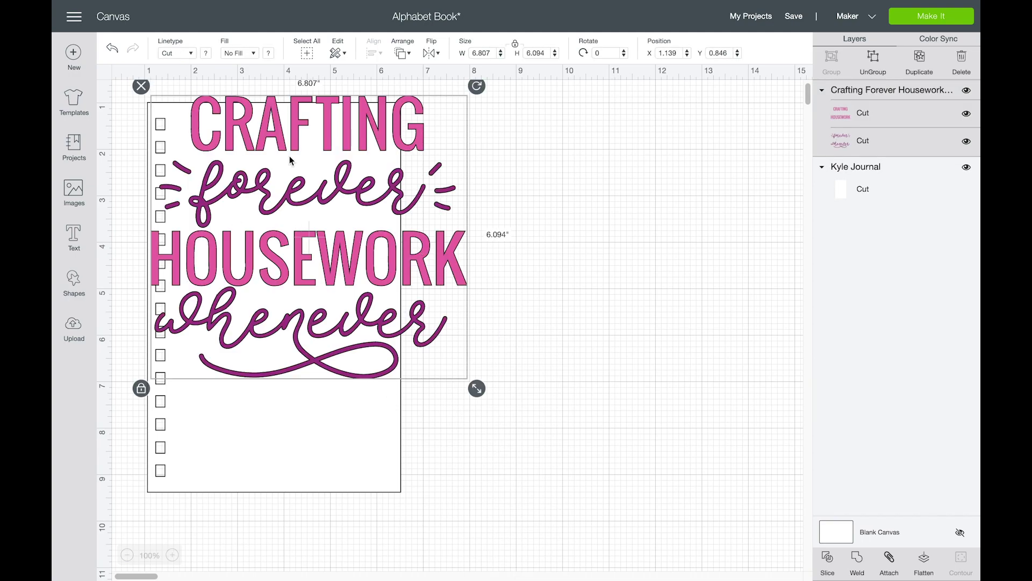
Shrink the pasted design to about 3 in wide in the middle of the journal page and weld its layers together
drag(477, 388, 290, 228)
drag(248, 161, 310, 282)
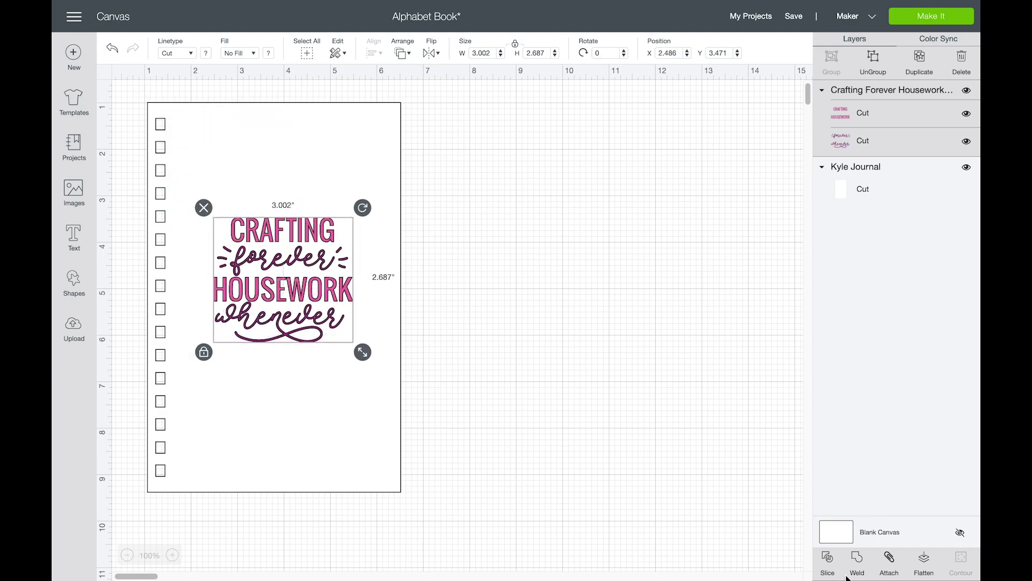
click(856, 562)
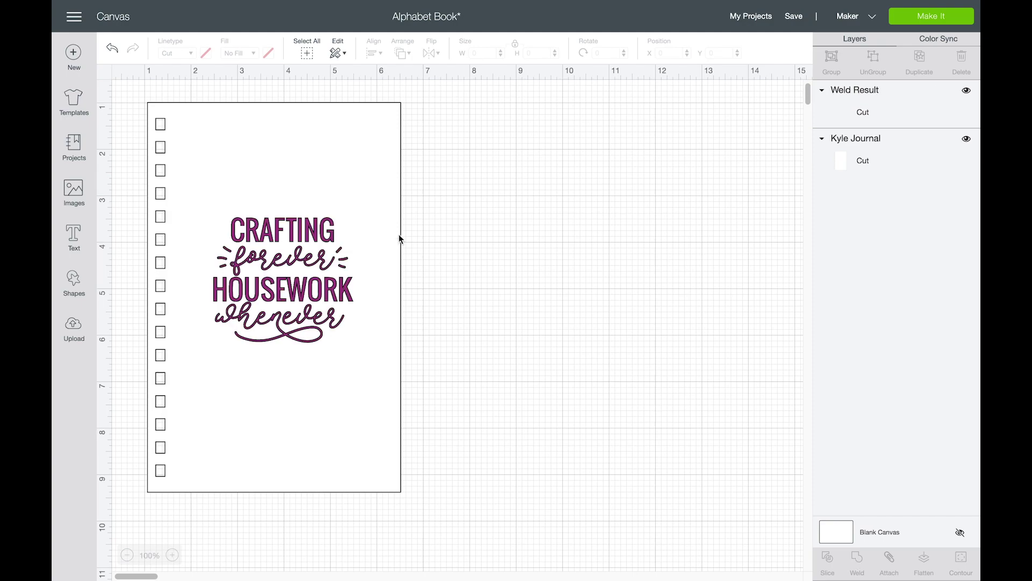
Change the welded lettering's linetype to Draw and enlarge it to nearly fill the journal page's width beside the binding holes
click(302, 237)
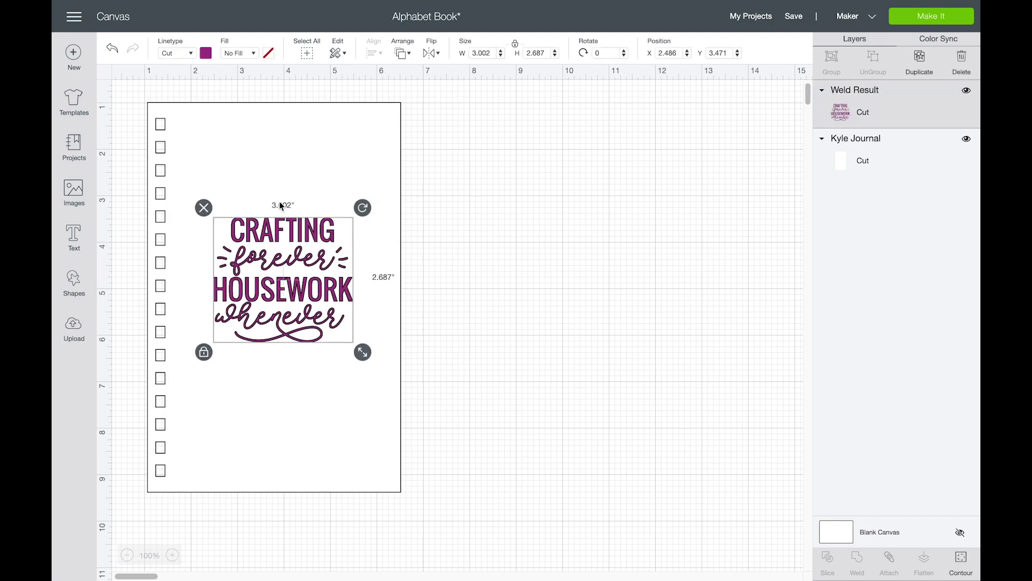
click(191, 54)
click(178, 89)
drag(363, 352, 393, 397)
Center the lettering vertically with the journal page and attach the two together
drag(536, 515, 282, 100)
click(373, 53)
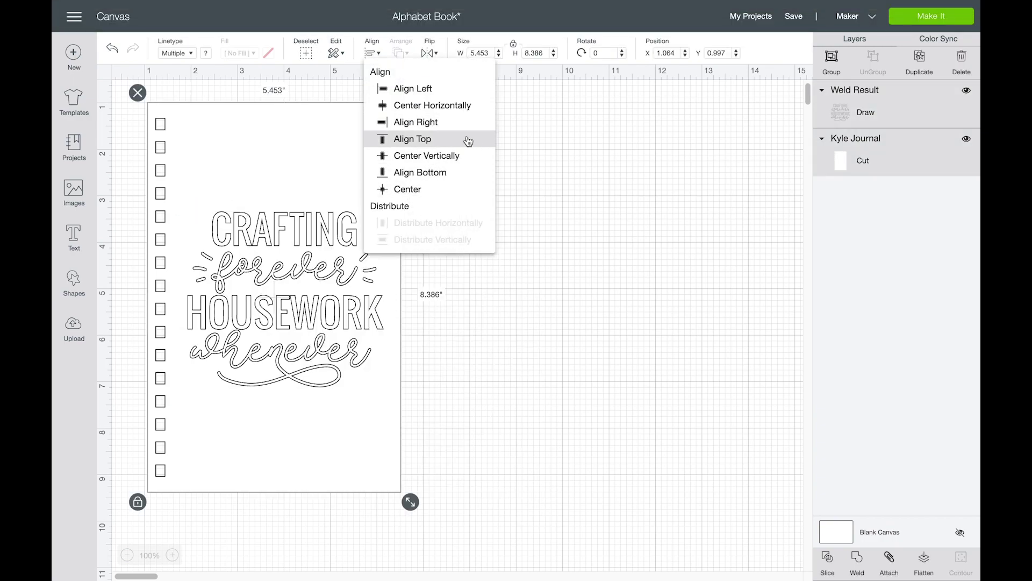
click(449, 157)
click(589, 333)
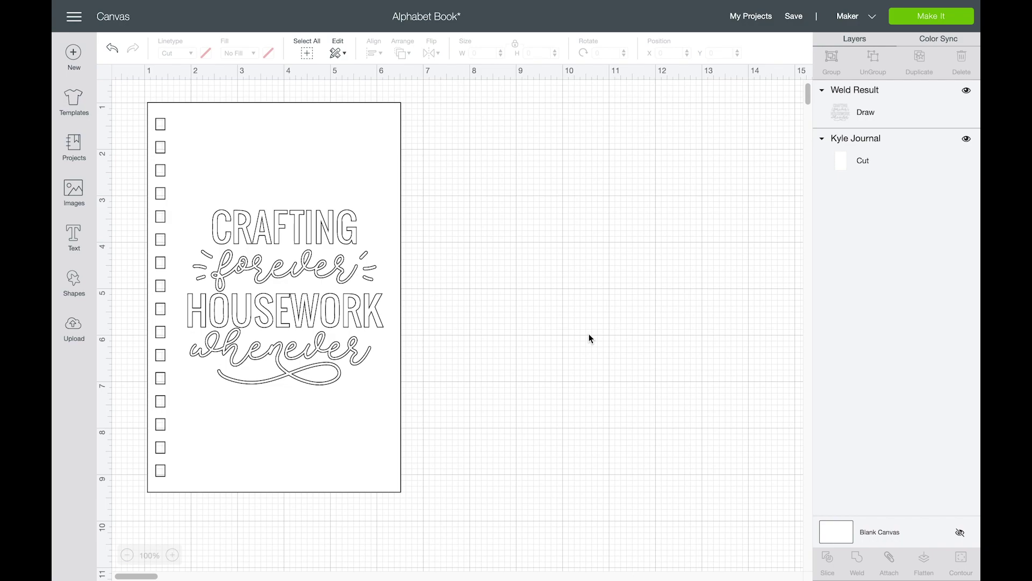
drag(439, 519, 132, 141)
click(890, 562)
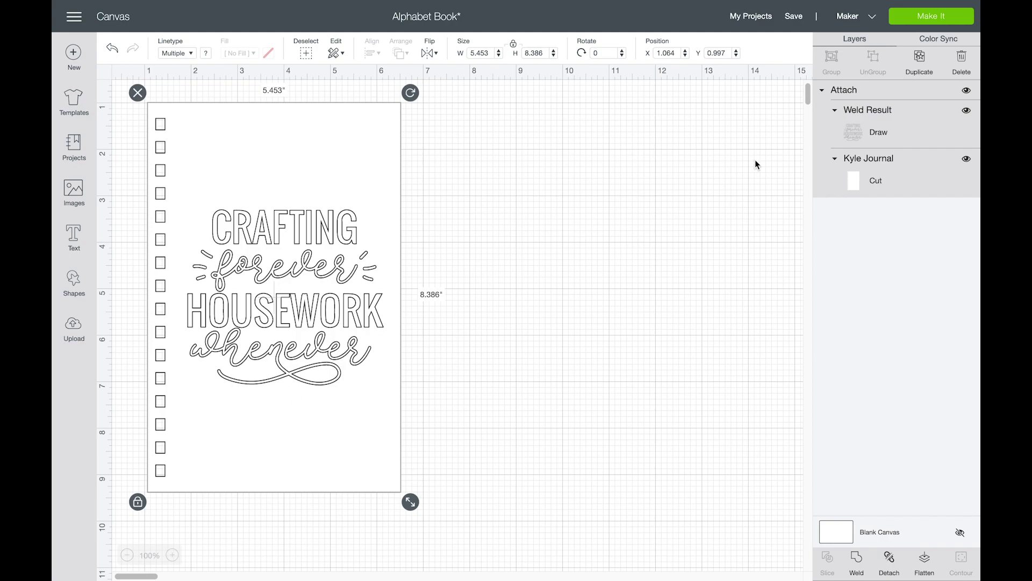
Save the design as a new project named Alphabet Book - Crafting
click(794, 24)
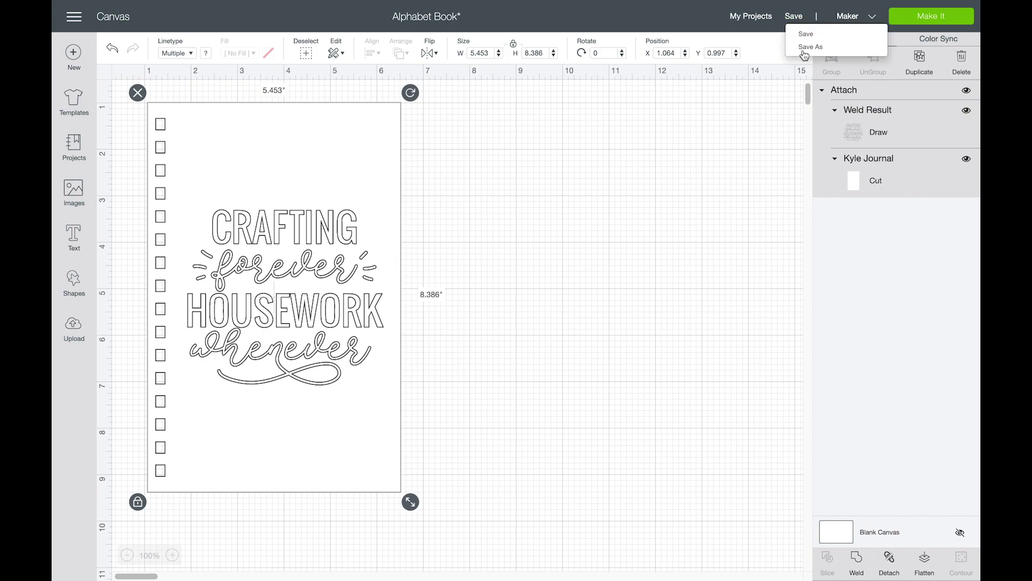
click(806, 47)
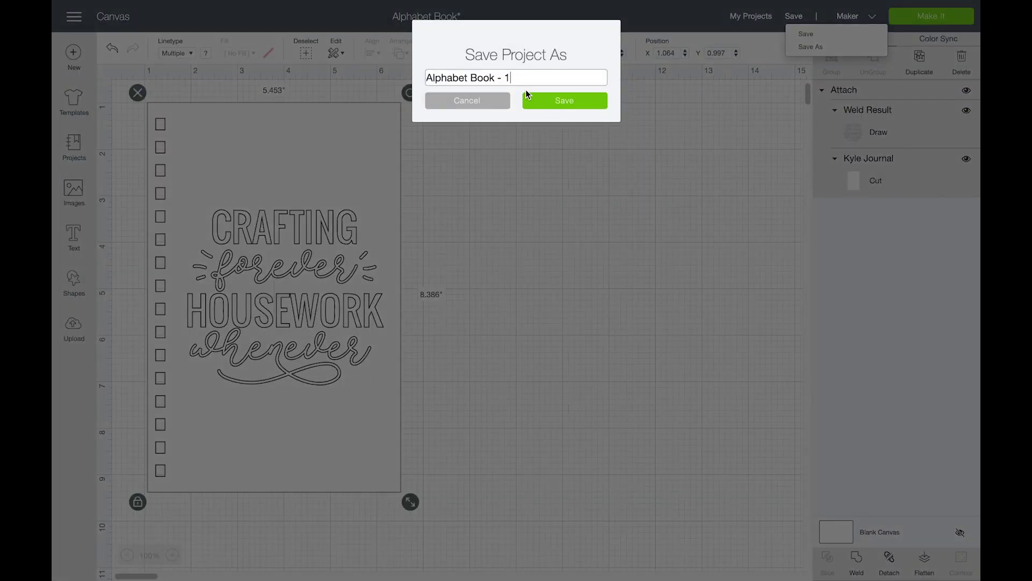
key(BackSpace)
text(Crafting)
click(572, 100)
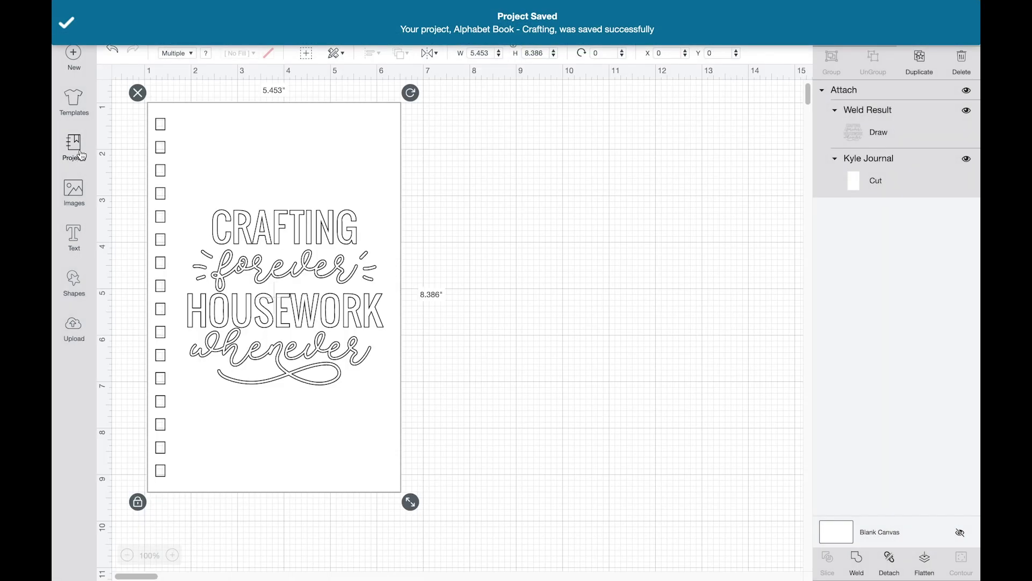
Find the Alphabet Book - Crafting project among the saved projects and open it on the canvas for customizing
click(75, 148)
click(645, 53)
click(645, 75)
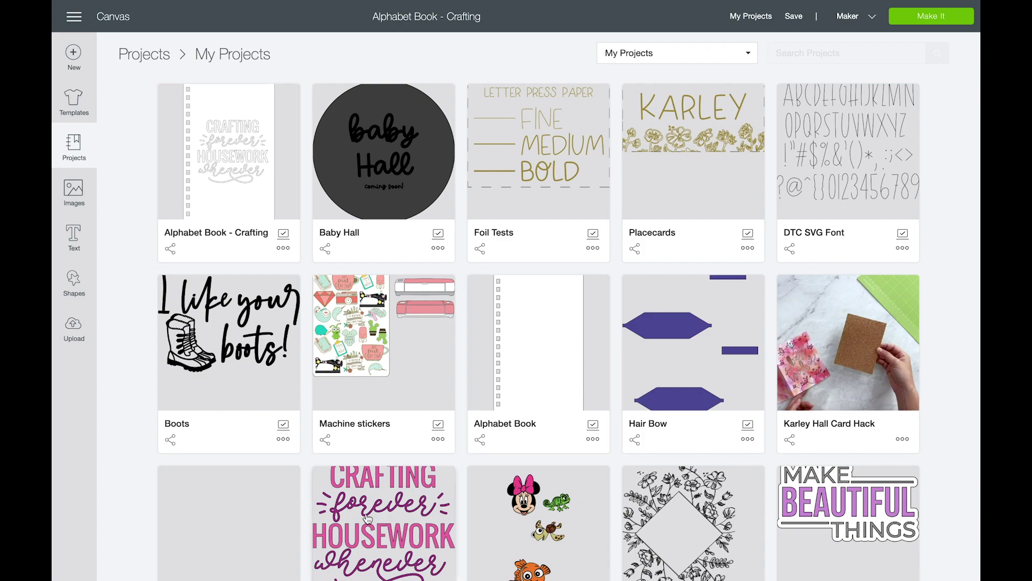
scroll(425, 478, down, 1)
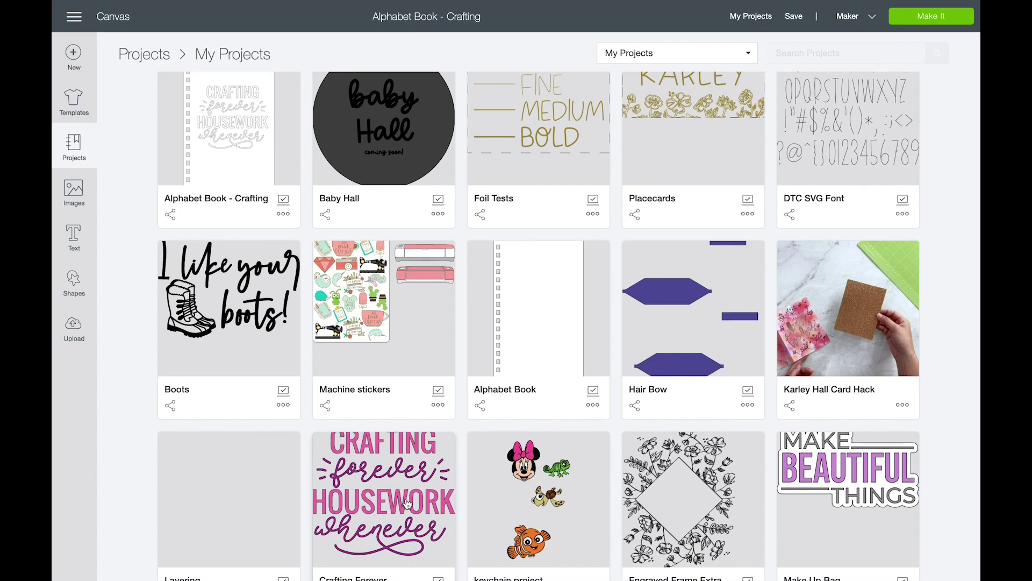
scroll(407, 504, up, 1)
click(222, 185)
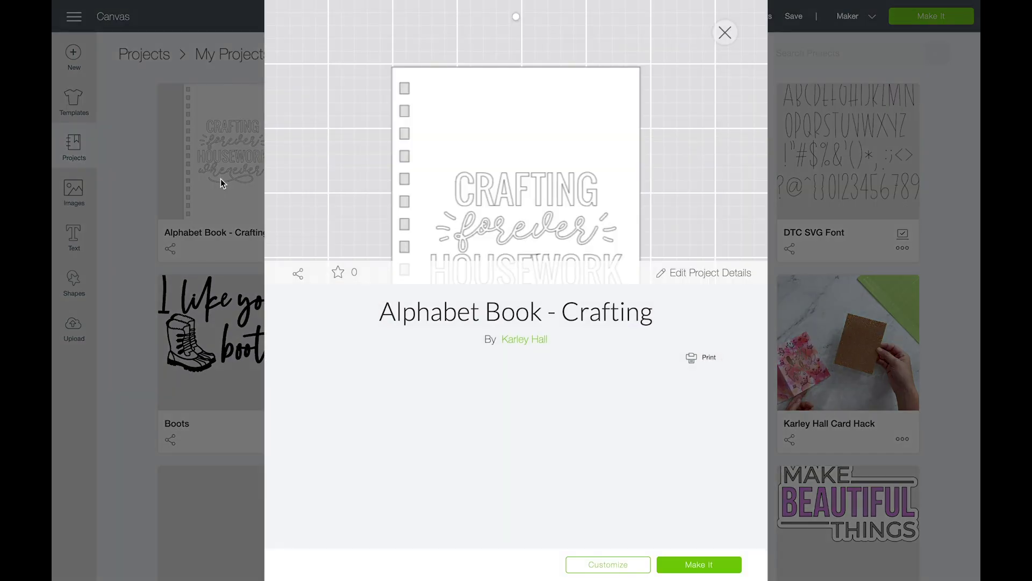
click(608, 565)
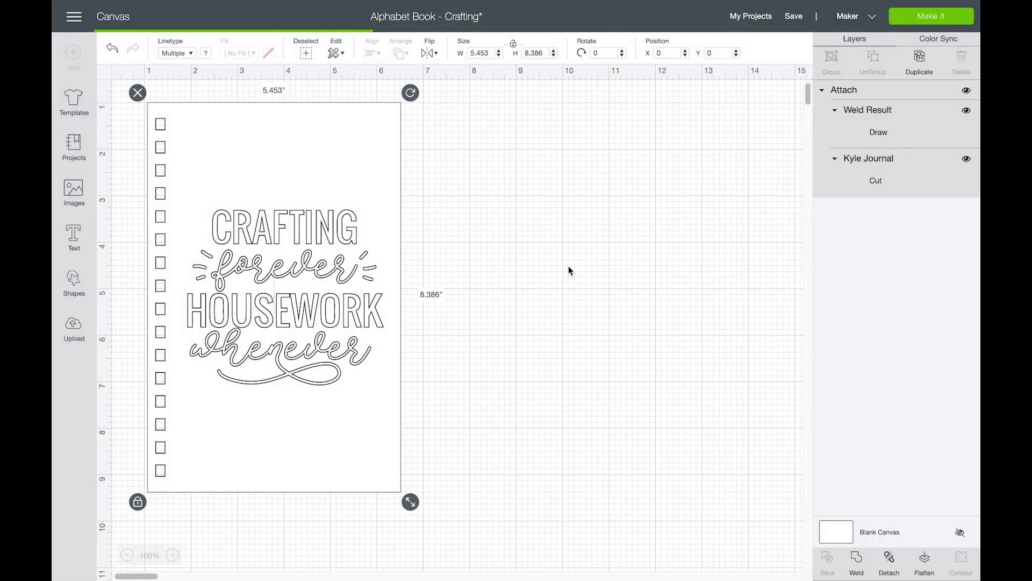